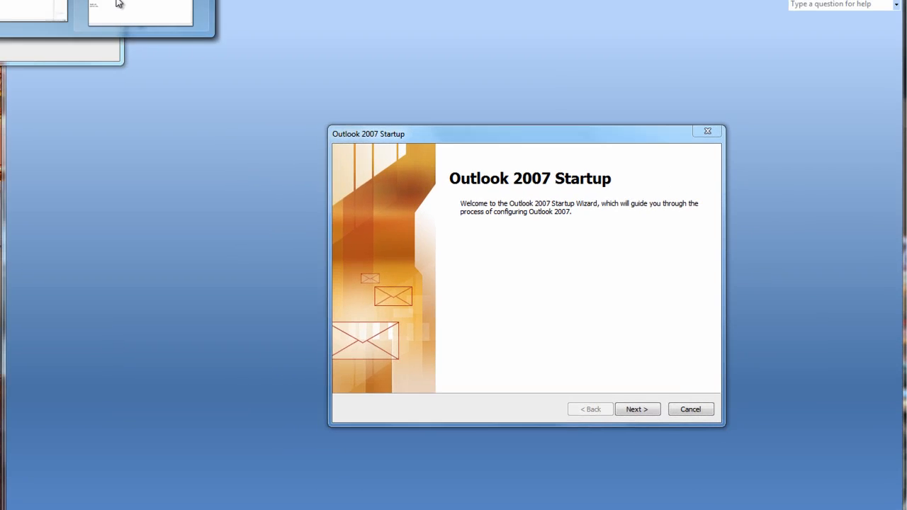
click(118, 3)
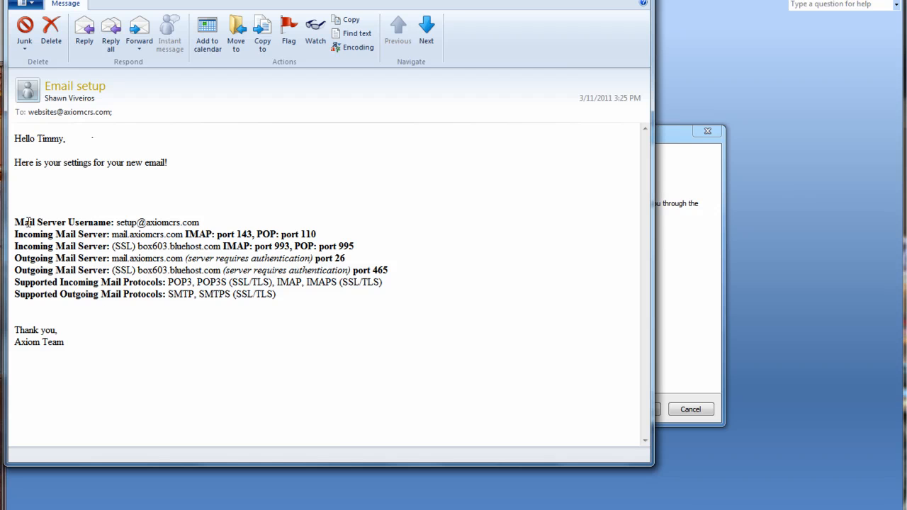
drag(15, 223, 278, 299)
click(280, 317)
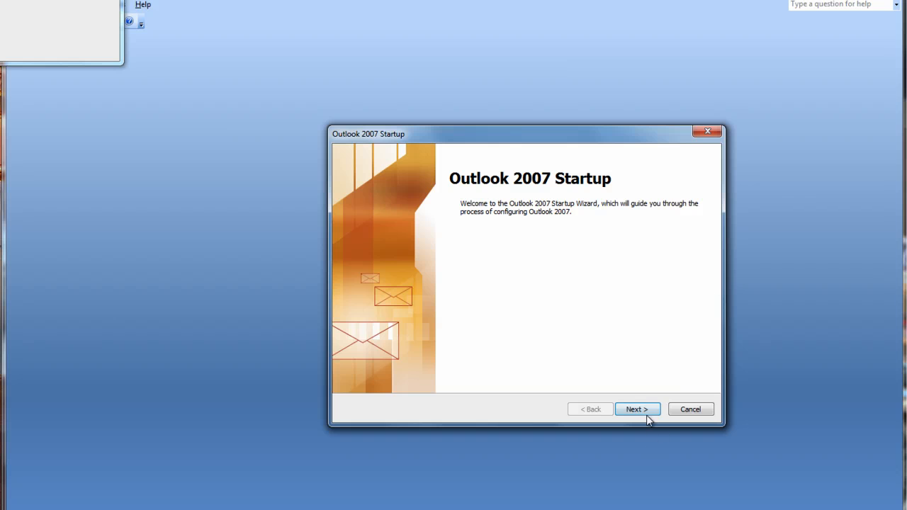
Pass the Outlook 2007 welcome page and confirm Yes to configuring an e-mail account
click(646, 418)
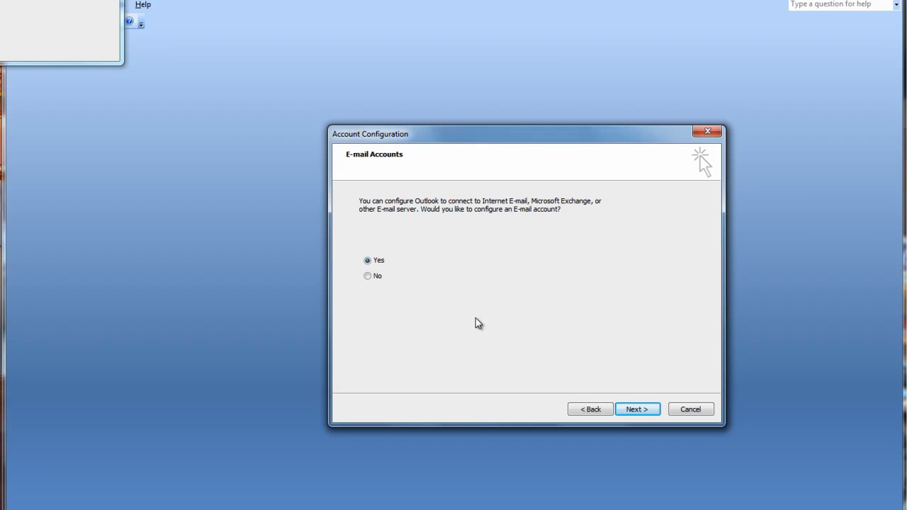
click(633, 409)
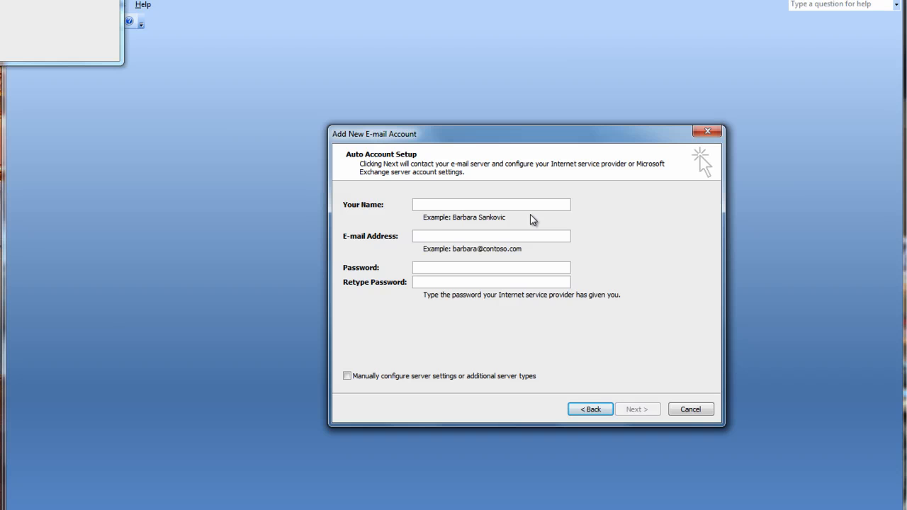
Enter the display name, the account's e-mail address and its password twice, then start auto setup
text(Axiom )
text(Tuts)
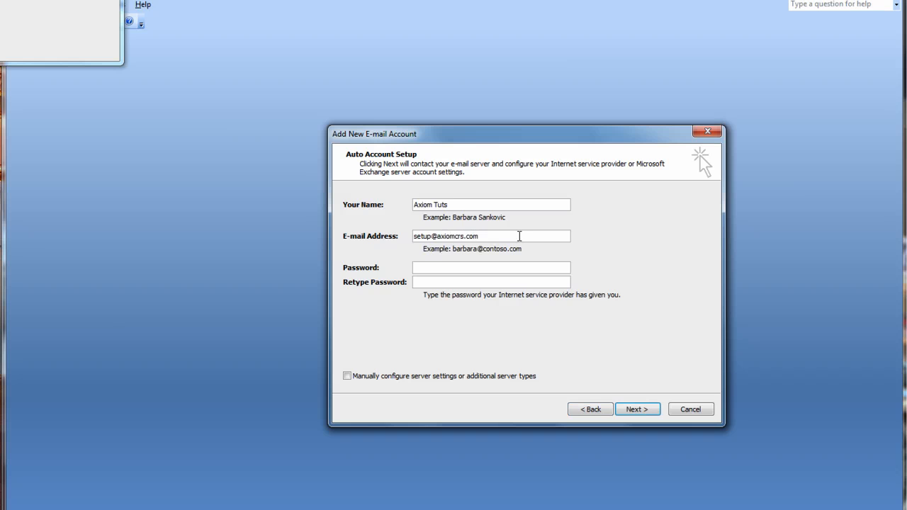
click(503, 270)
text(******)
key(Tab)
text(******)
click(634, 413)
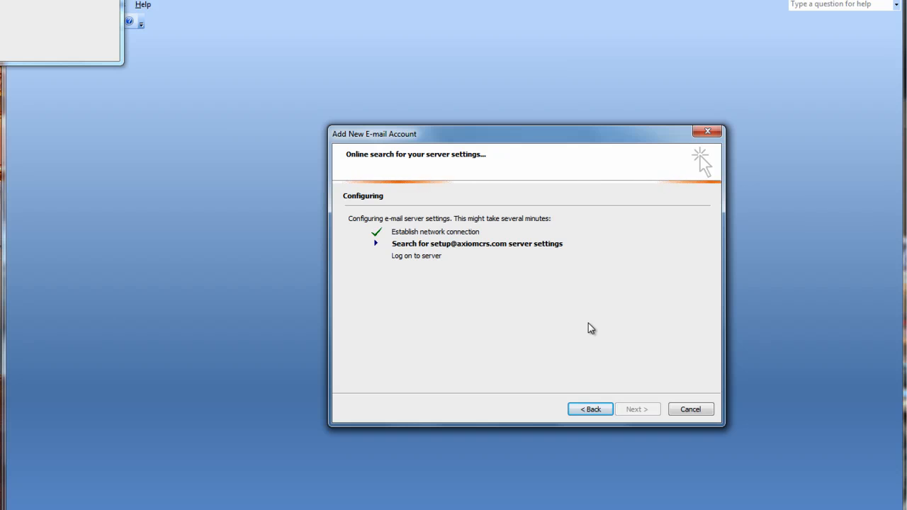
Go back from the Configuring page to the filled-in Auto Account Setup form
click(575, 411)
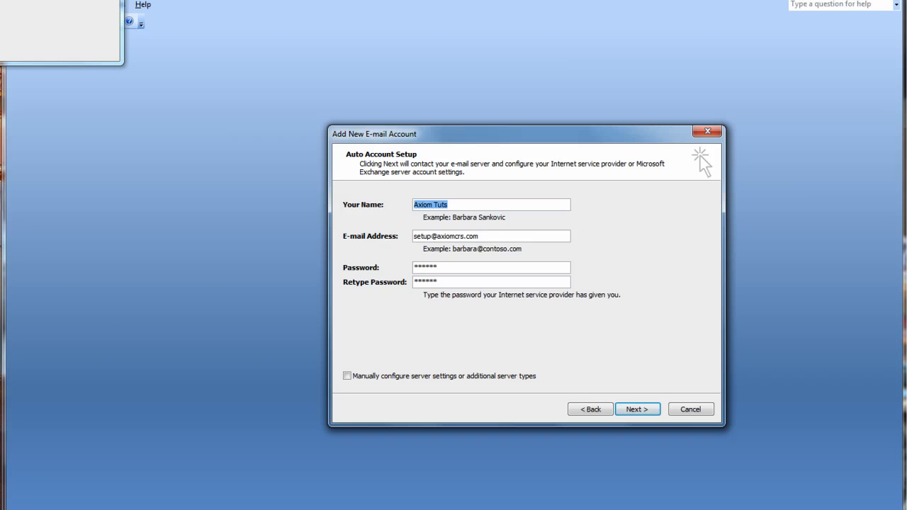
click(81, 2)
click(141, 14)
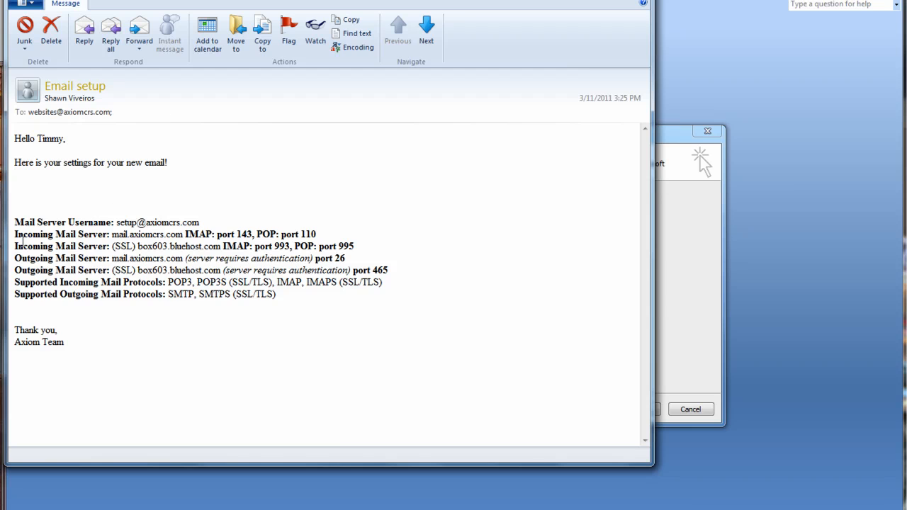
drag(55, 235, 185, 238)
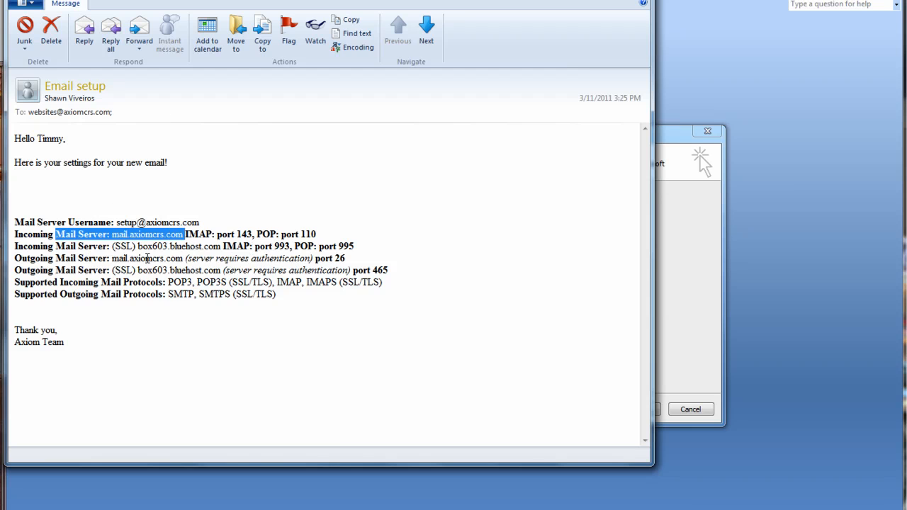
drag(312, 260, 390, 271)
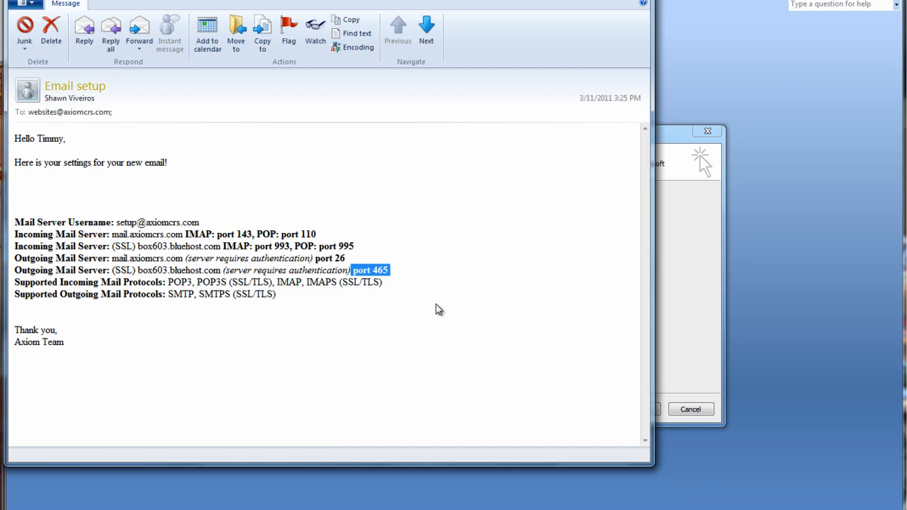
click(660, 287)
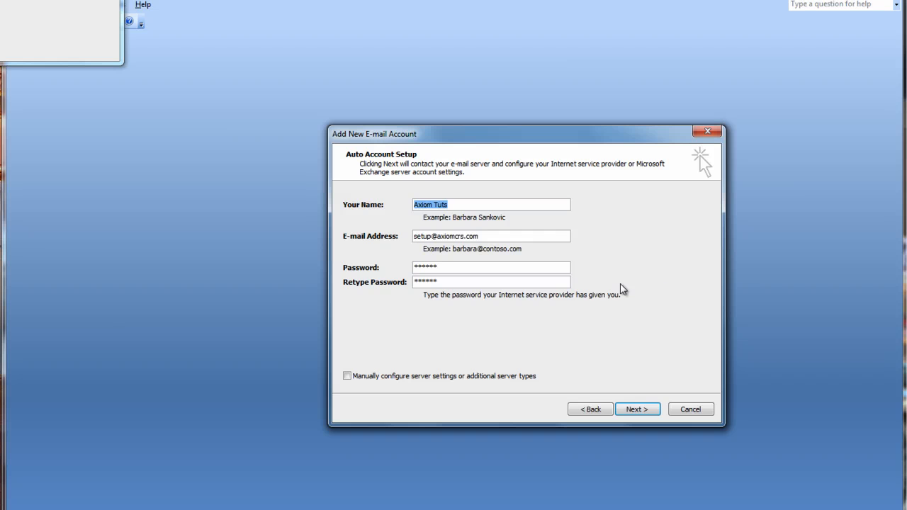
Choose manual server configuration and the Internet E-mail service type
click(486, 376)
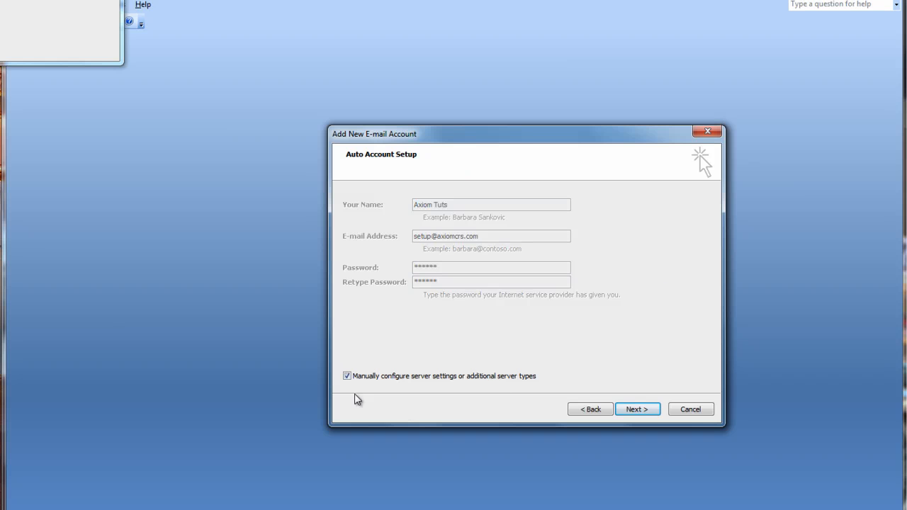
click(637, 410)
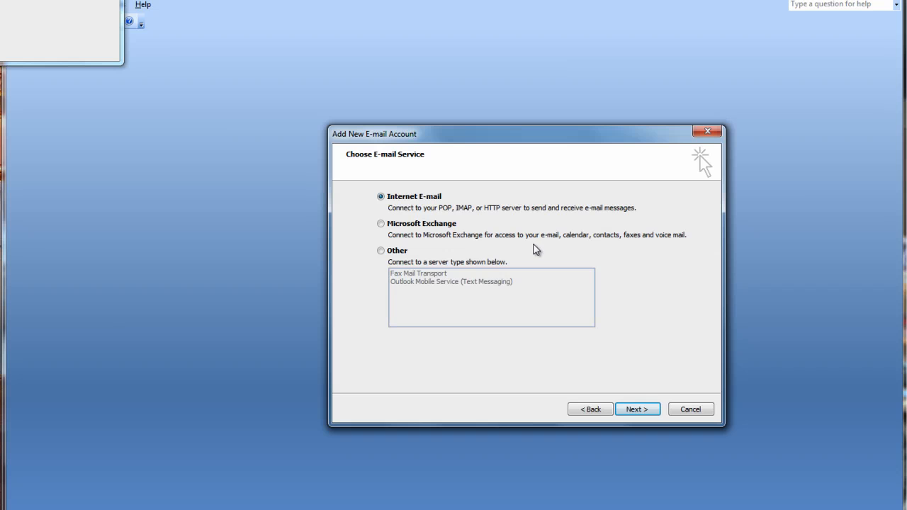
click(643, 409)
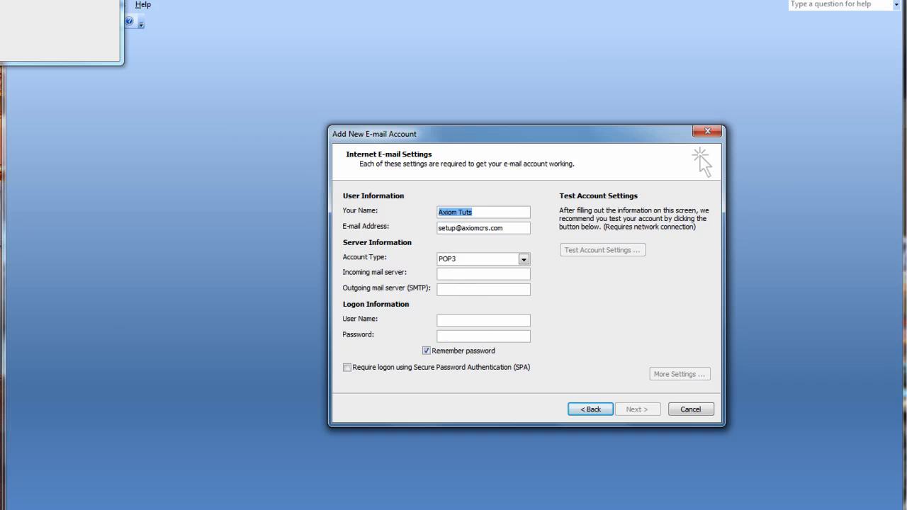
Set the incoming mail server to mail.axiomcrs.com, copied from the setup email
click(152, 10)
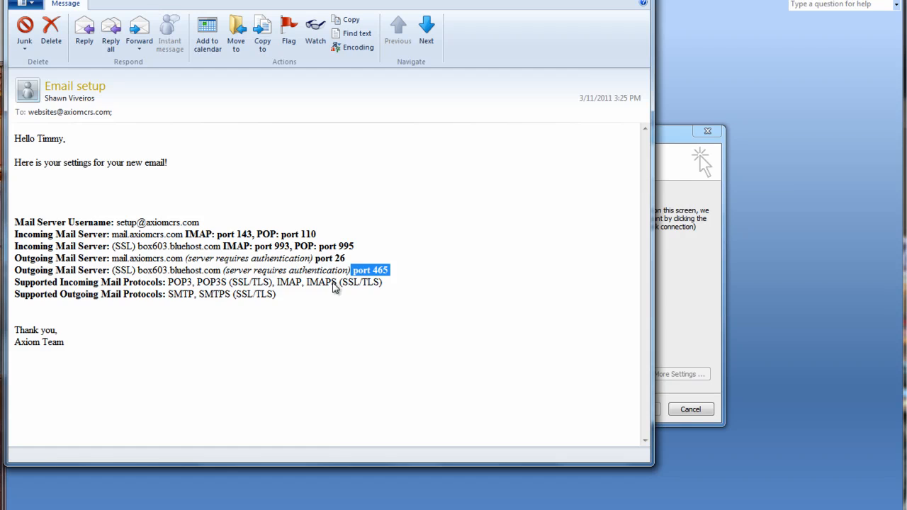
click(215, 293)
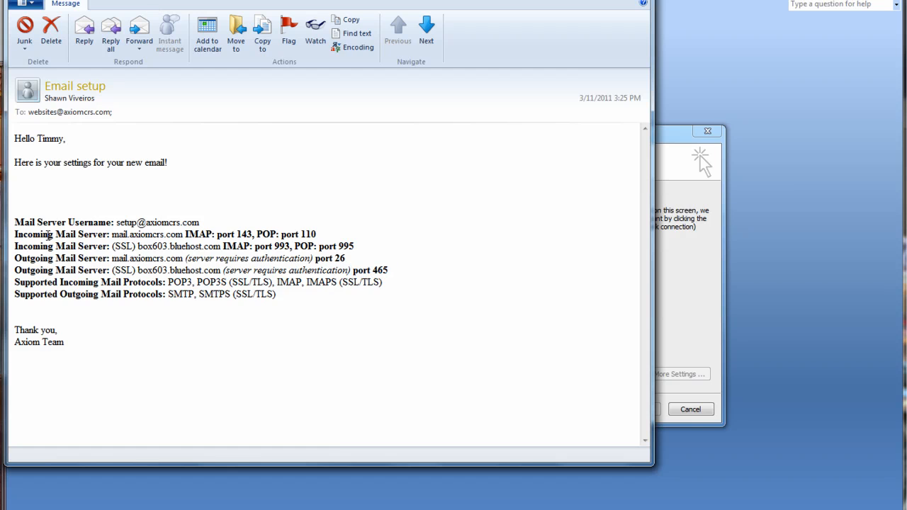
drag(112, 236, 177, 239)
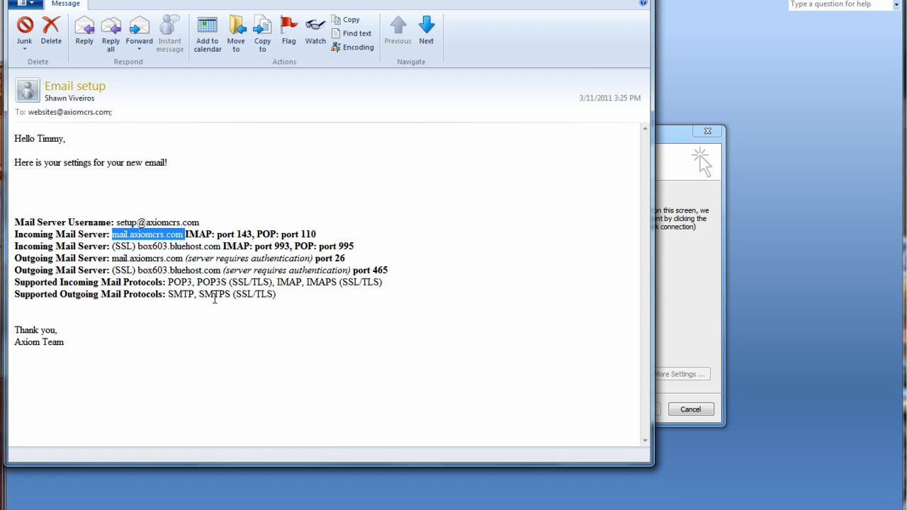
click(672, 301)
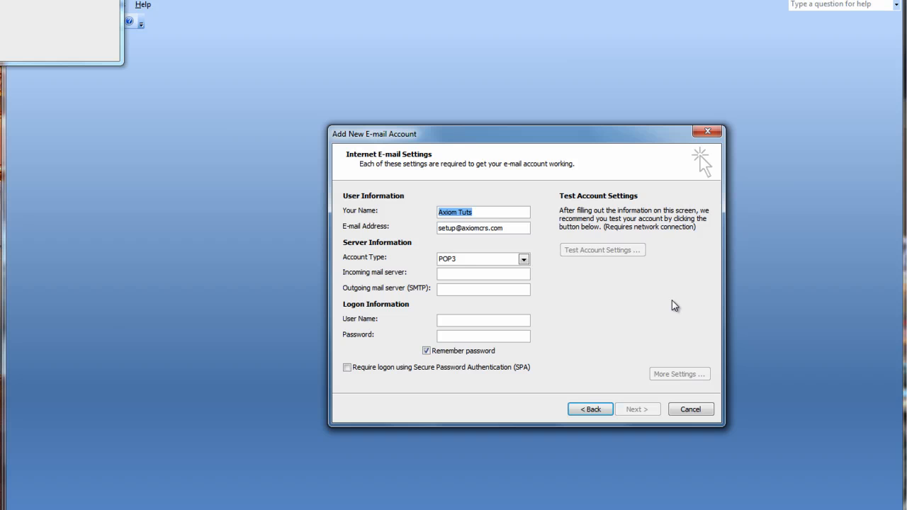
click(454, 272)
text(mail)
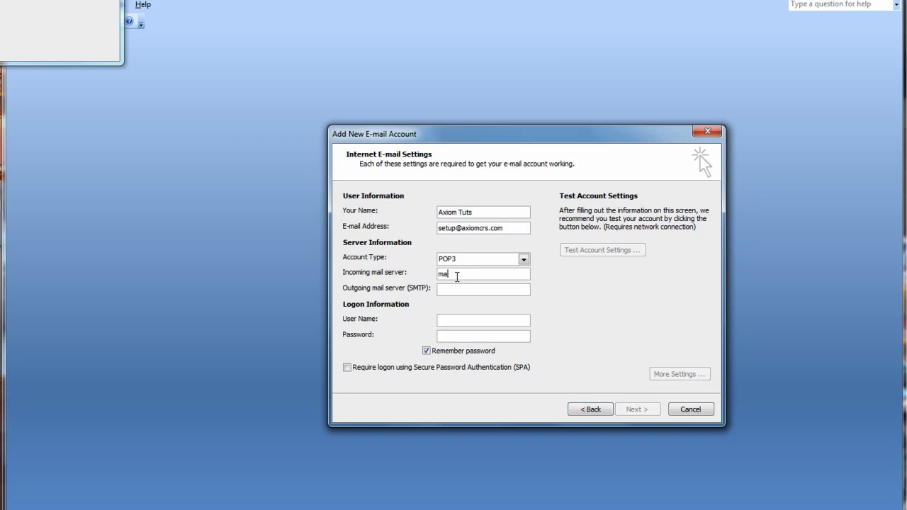
text(.axiomcrs.com)
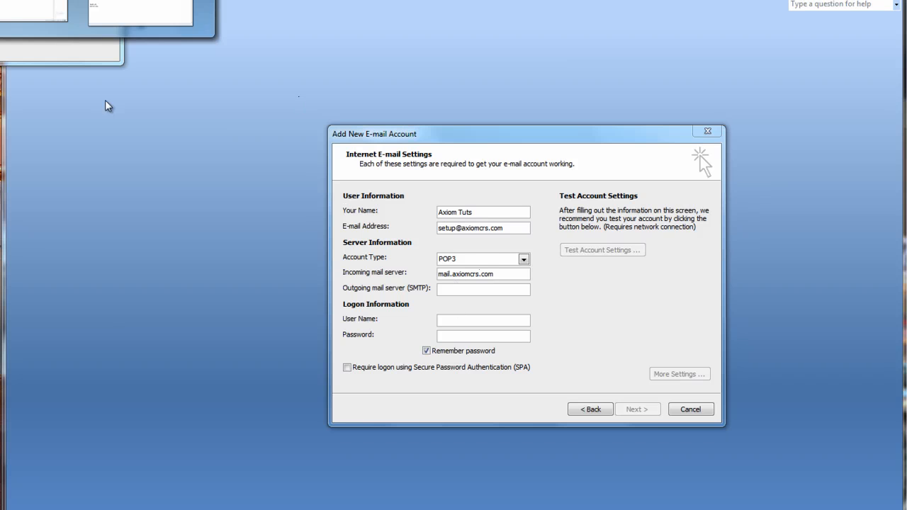
Set the outgoing mail server (SMTP) to mail.axiomcrs.com, copied from the setup email
click(122, 15)
click(128, 284)
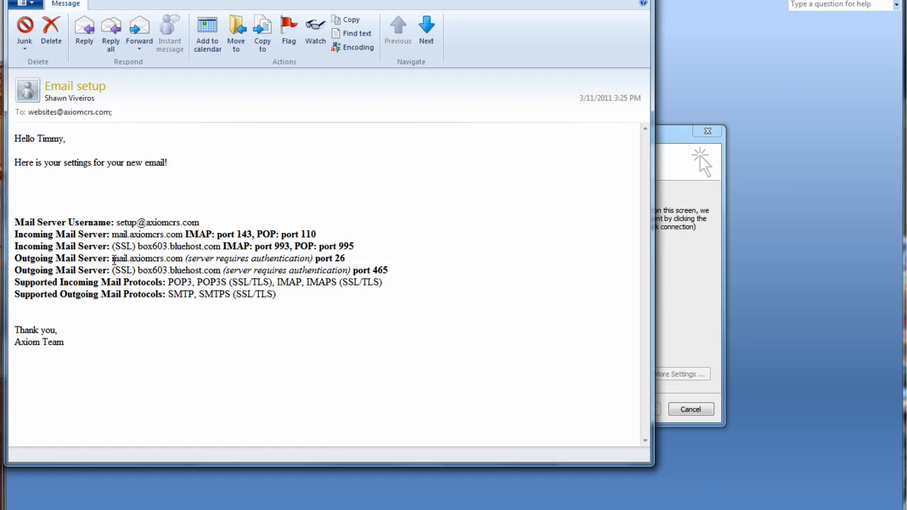
drag(112, 258, 183, 260)
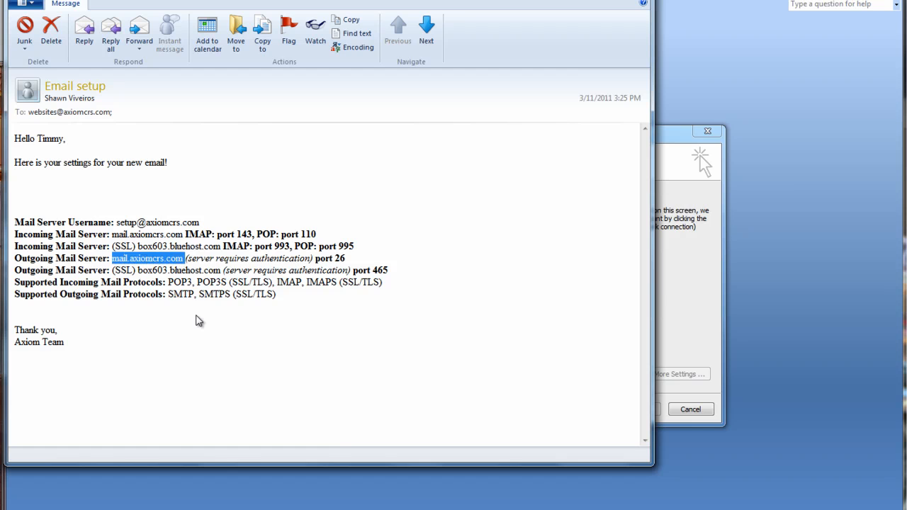
click(684, 300)
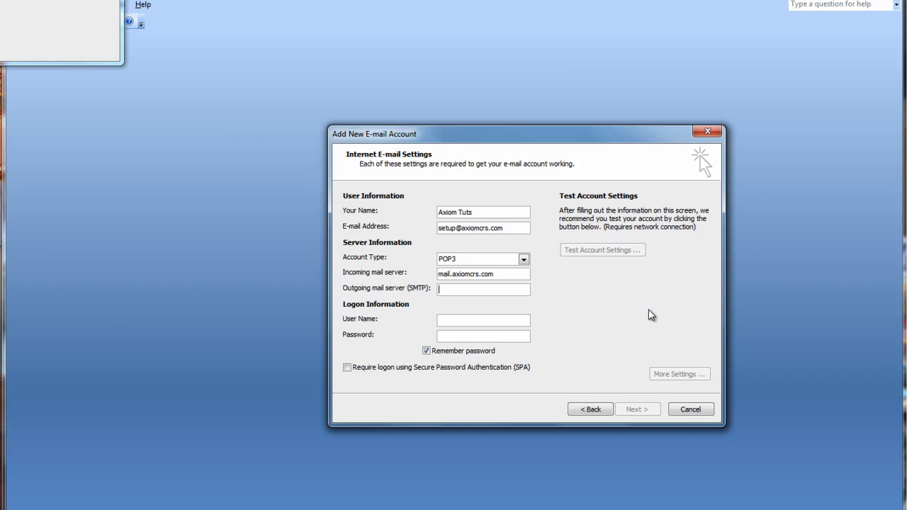
click(455, 289)
text(mail.axiomcrs.com)
Enter the account's full e-mail address as User Name and type its password
click(466, 321)
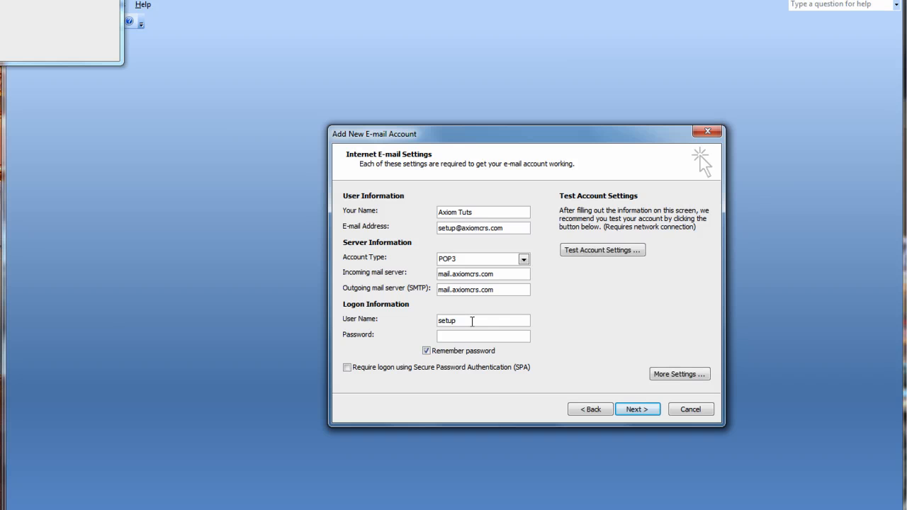
key(Tab)
text(******)
Run Test Account Settings and close the successful POP3 test results
click(602, 256)
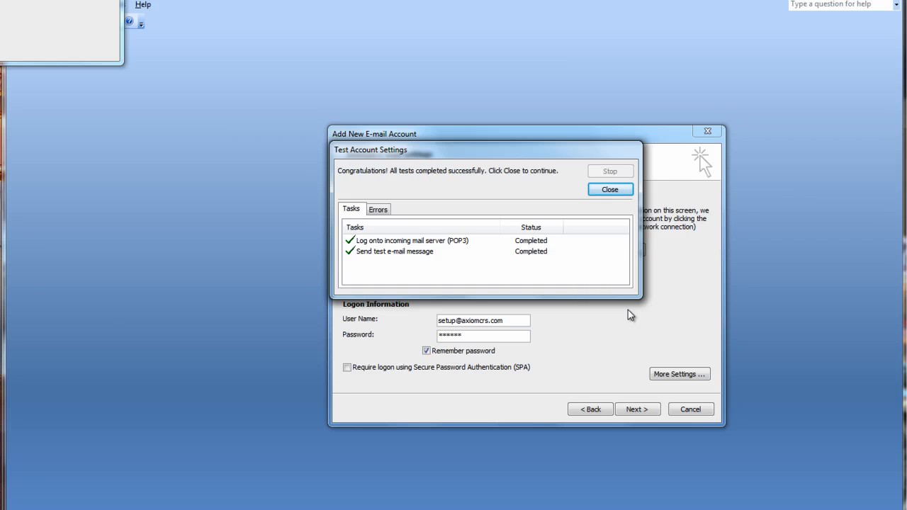
click(622, 191)
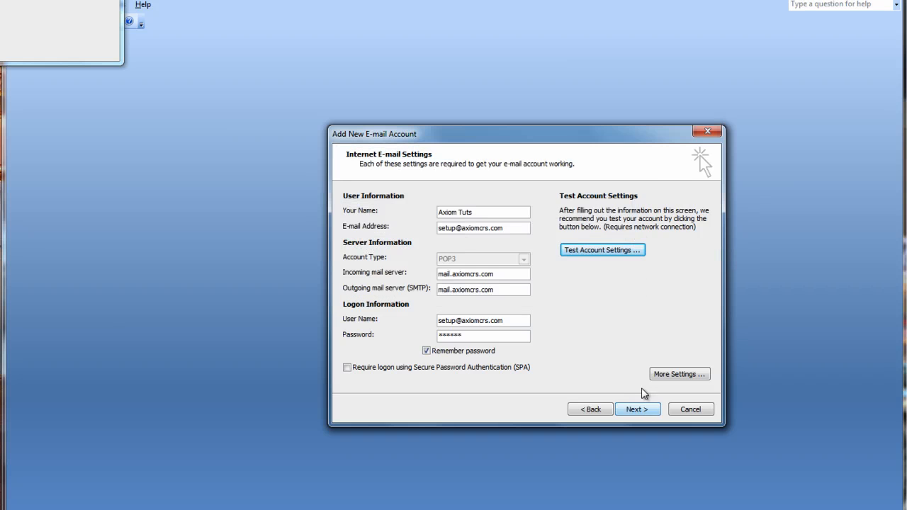
Open More Settings and go through Outgoing Server and Connection to the Advanced tab
click(678, 374)
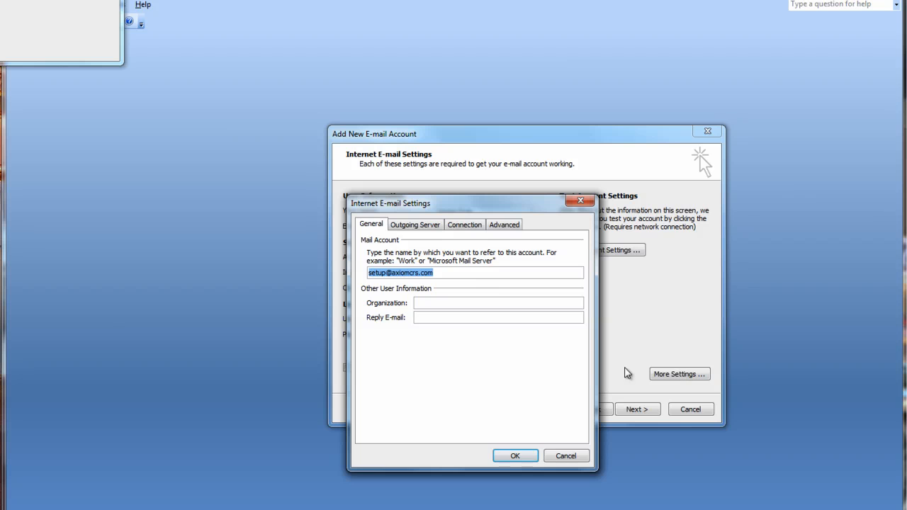
click(419, 226)
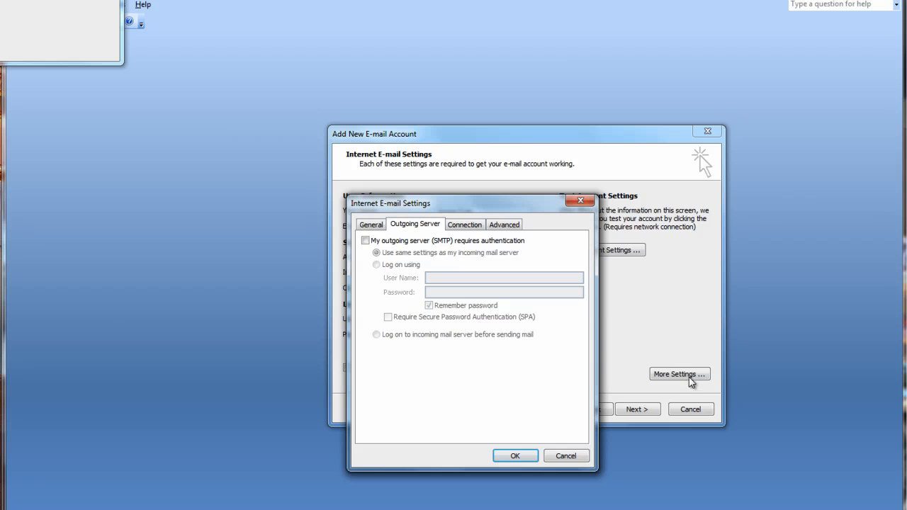
click(470, 228)
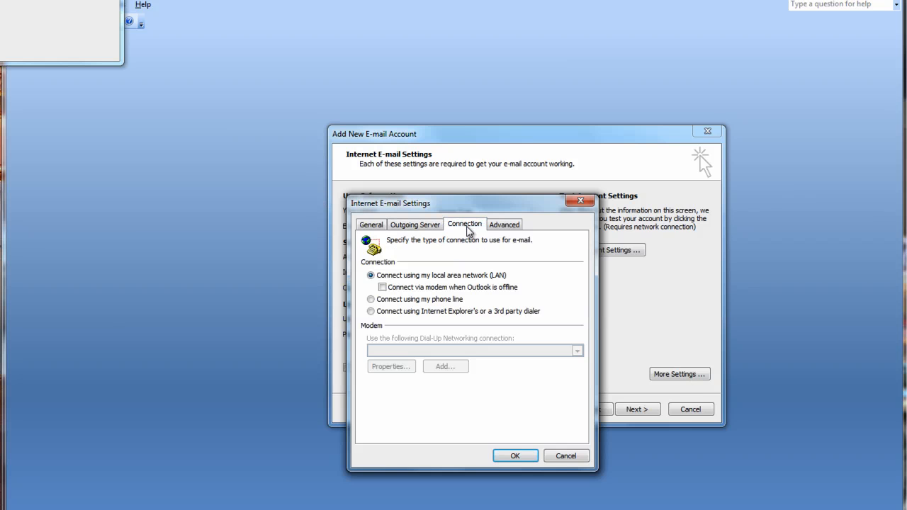
click(511, 228)
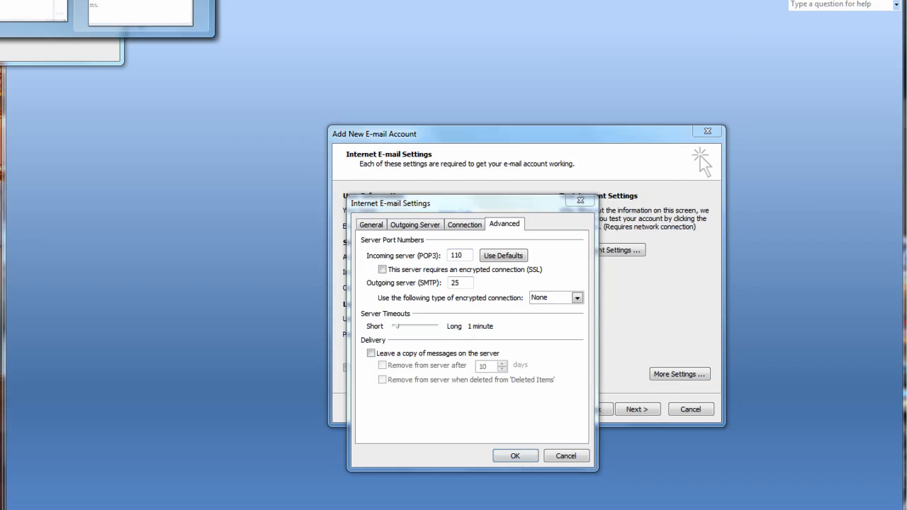
Change the outgoing SMTP port from 25 to 26 and enable Leave a copy of messages on the server
click(134, 12)
click(268, 275)
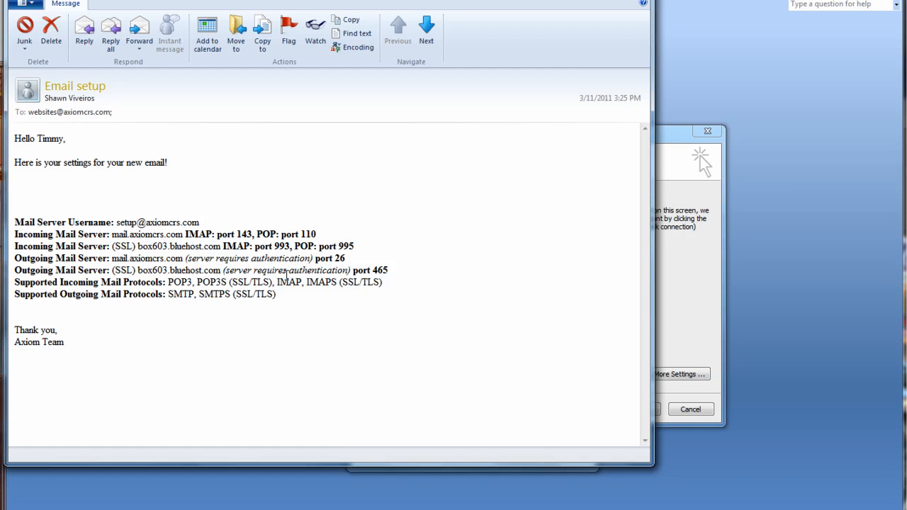
click(692, 308)
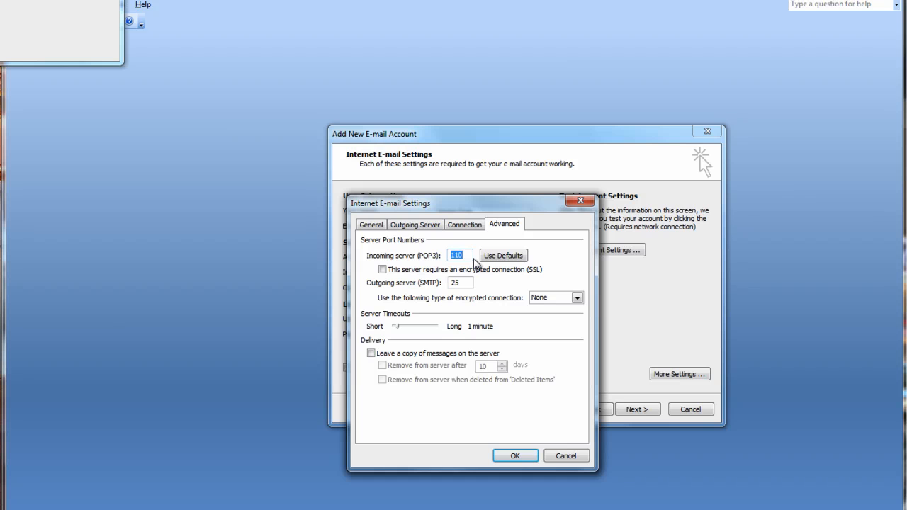
click(459, 284)
double_click(457, 284)
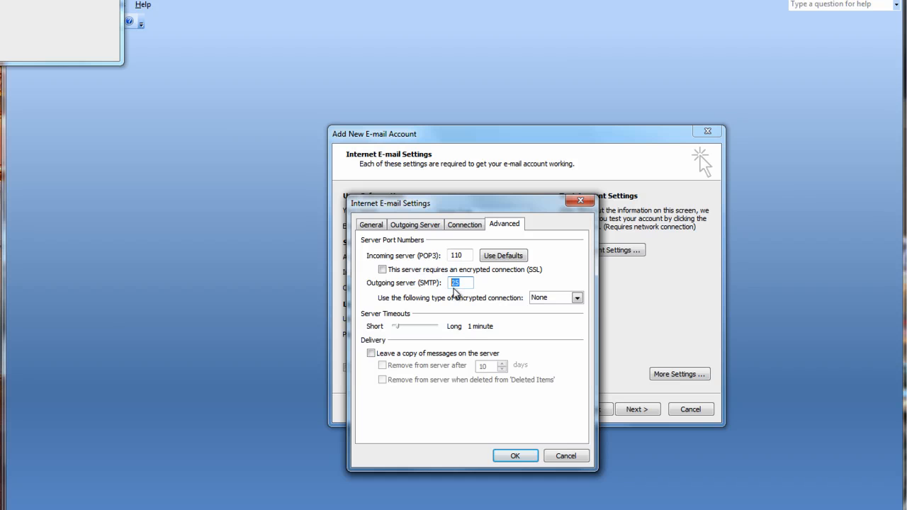
text(266)
key(BackSpace)
click(370, 353)
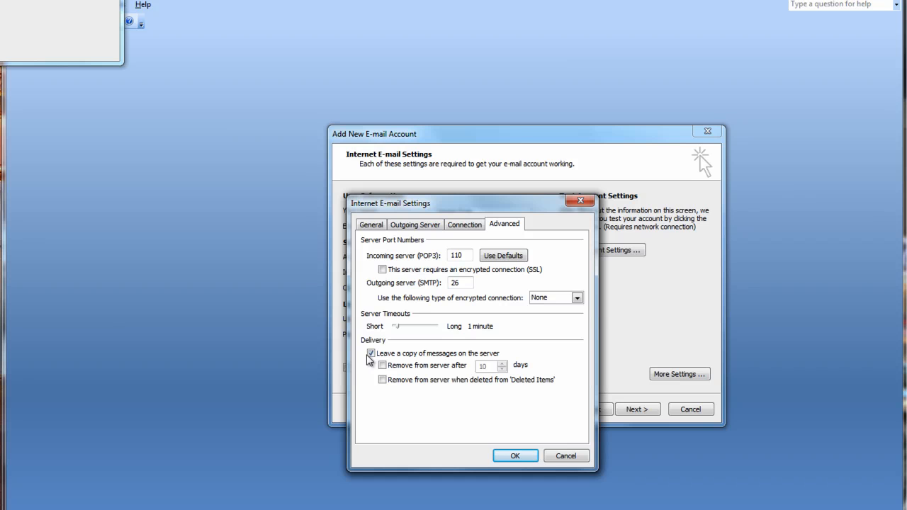
Confirm the advanced settings with OK, then go through Next and Finish to complete the wizard
click(528, 455)
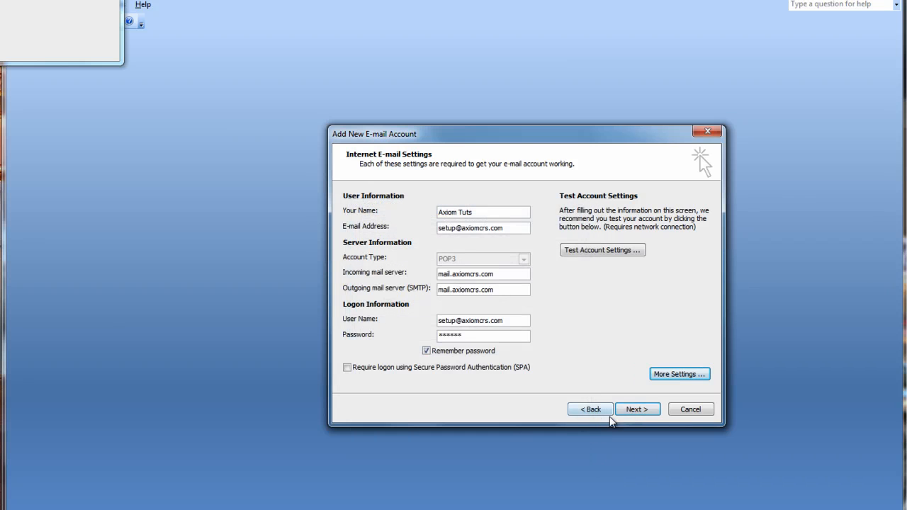
click(635, 411)
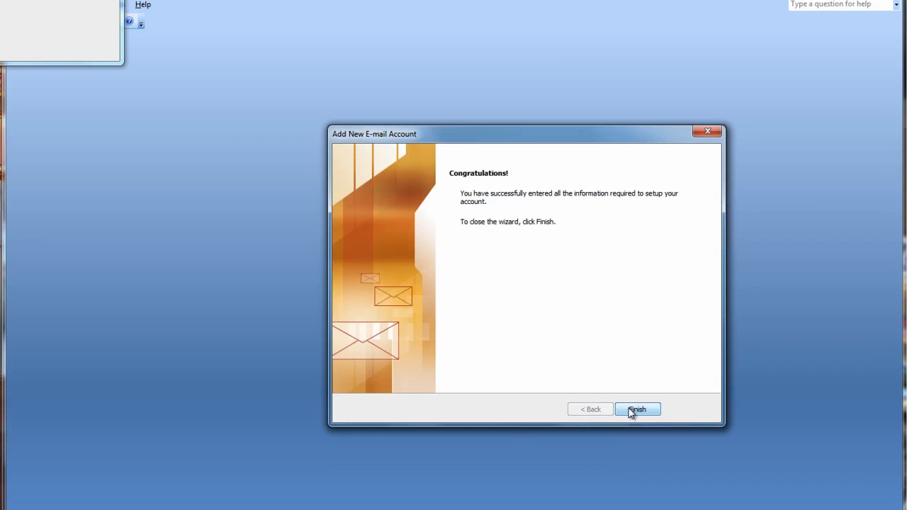
click(632, 410)
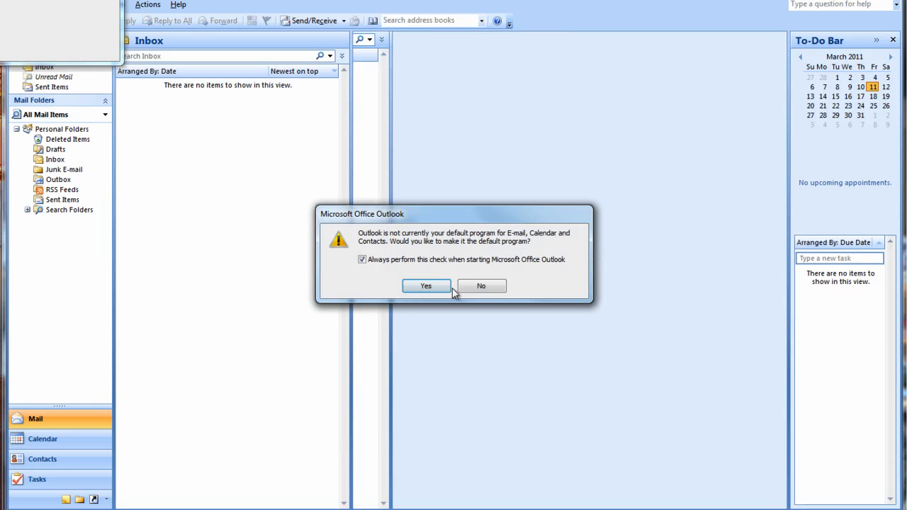
Decline the default-program check, postpone the RSS prompt, and open the Outlook Test Message
click(395, 258)
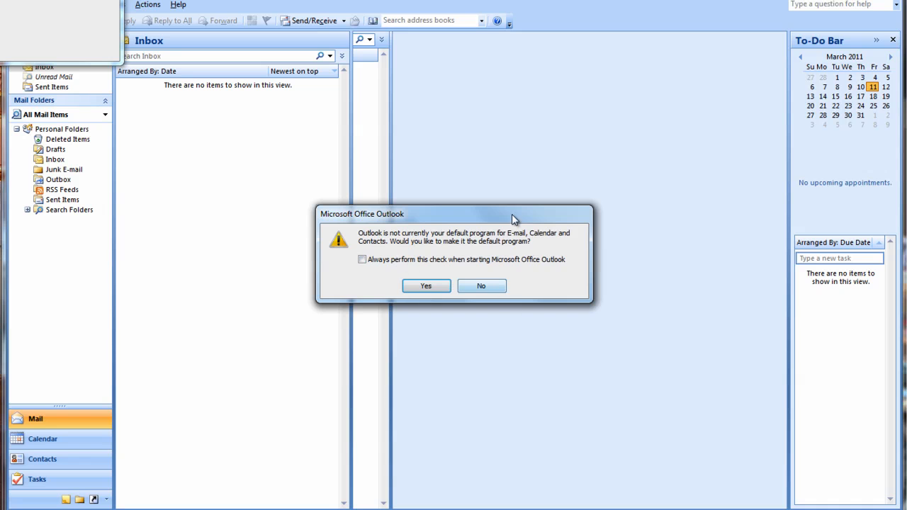
click(494, 292)
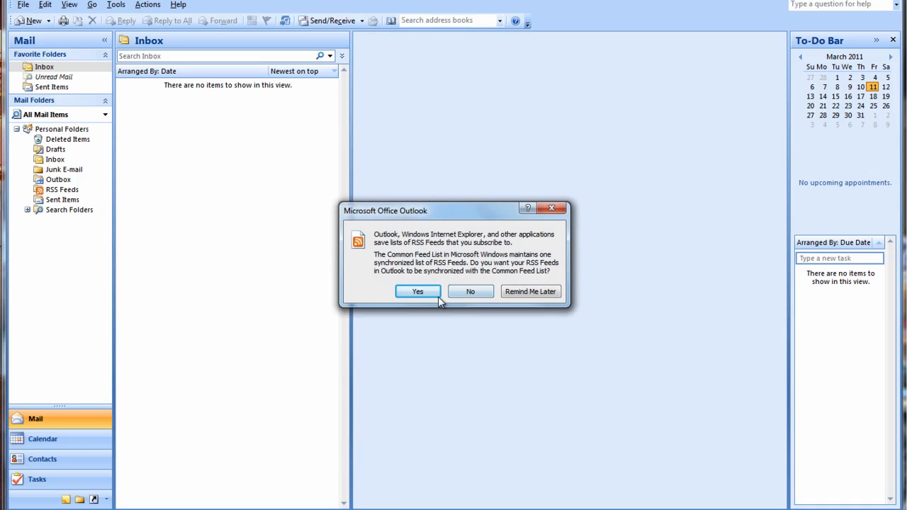
click(528, 295)
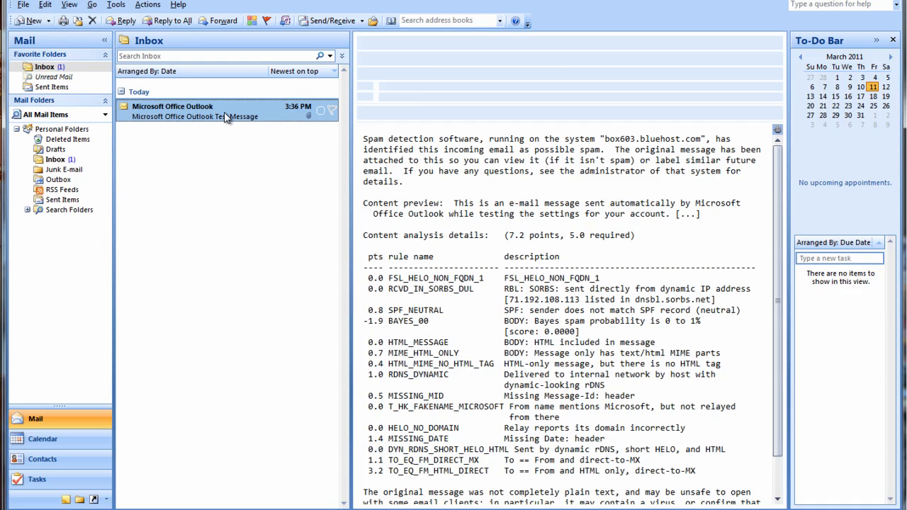
click(228, 122)
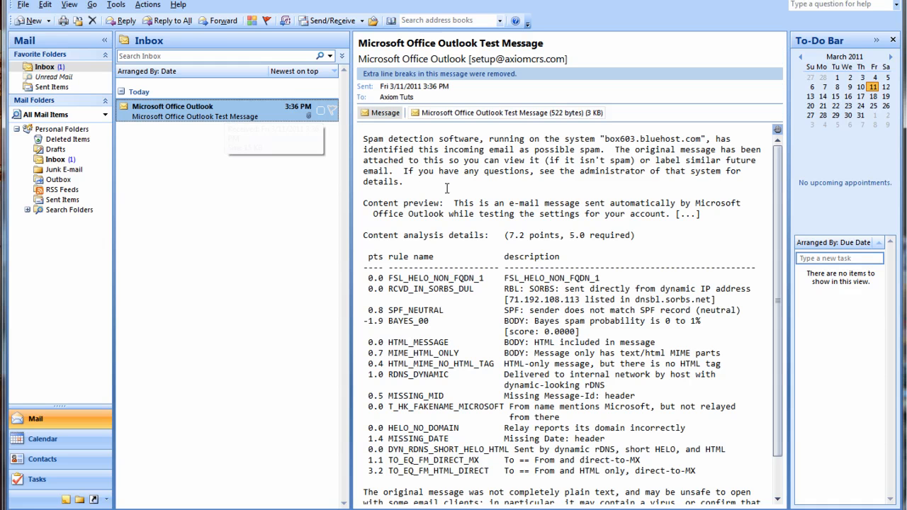
click(544, 226)
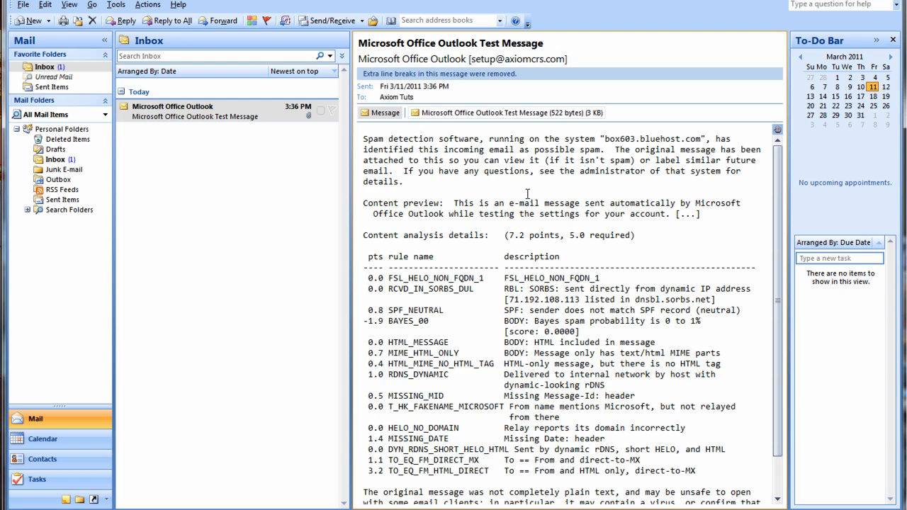